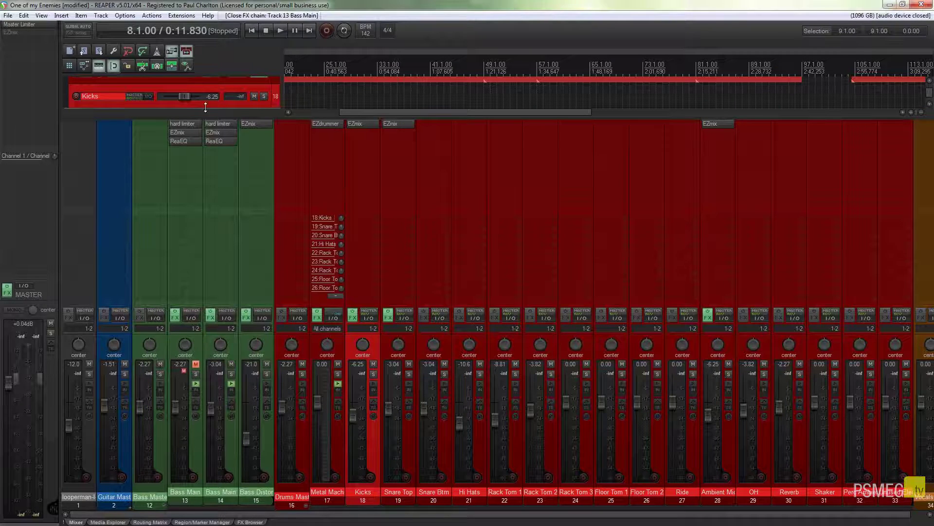
Copy Bass Main's hard limiter, EZmix and ReaEQ with Copy all FX, then close its FX window
{"action": "left_click", "coordinate": [212, 317]}
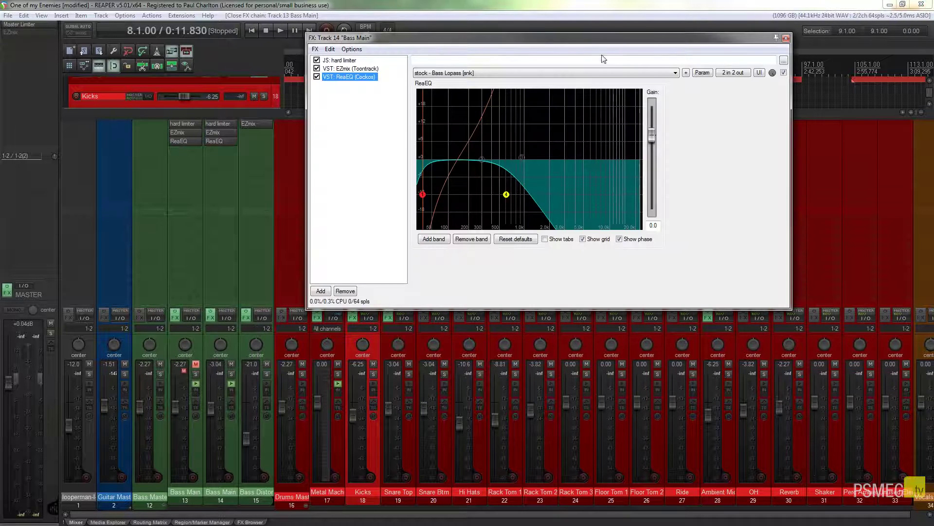
{"action": "left_click_drag", "start_coordinate": [598, 37], "coordinate": [583, 120]}
{"action": "left_click", "coordinate": [373, 199]}
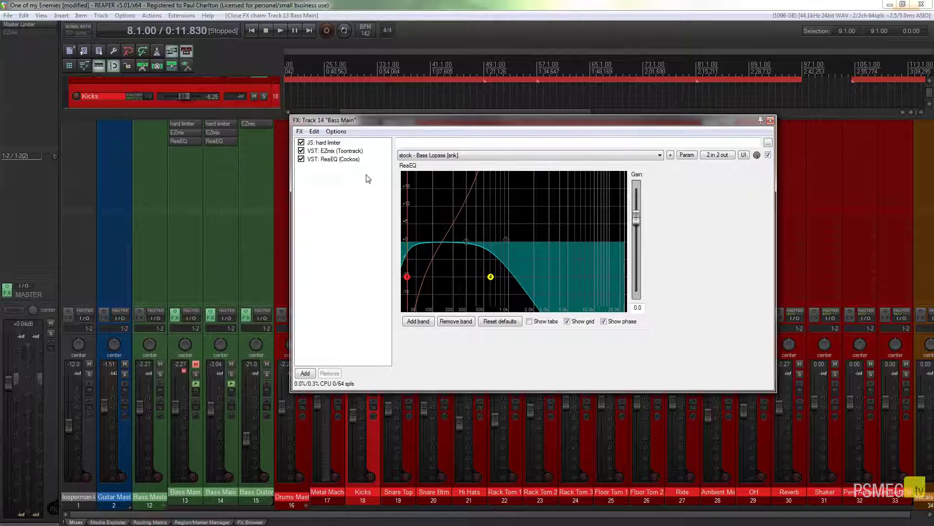
{"action": "left_click_drag", "start_coordinate": [365, 173], "coordinate": [318, 144]}
{"action": "right_click", "coordinate": [317, 145]}
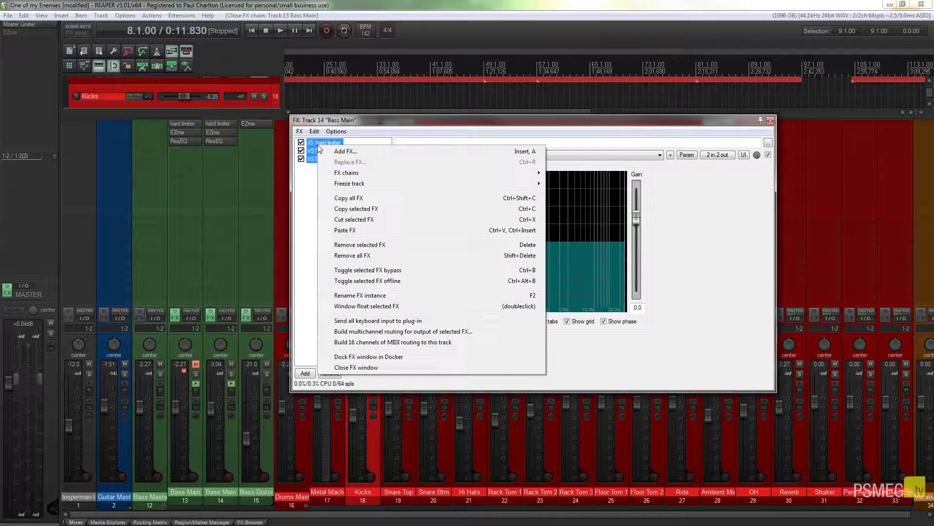
{"action": "left_click", "coordinate": [346, 199]}
{"action": "left_click", "coordinate": [770, 121]}
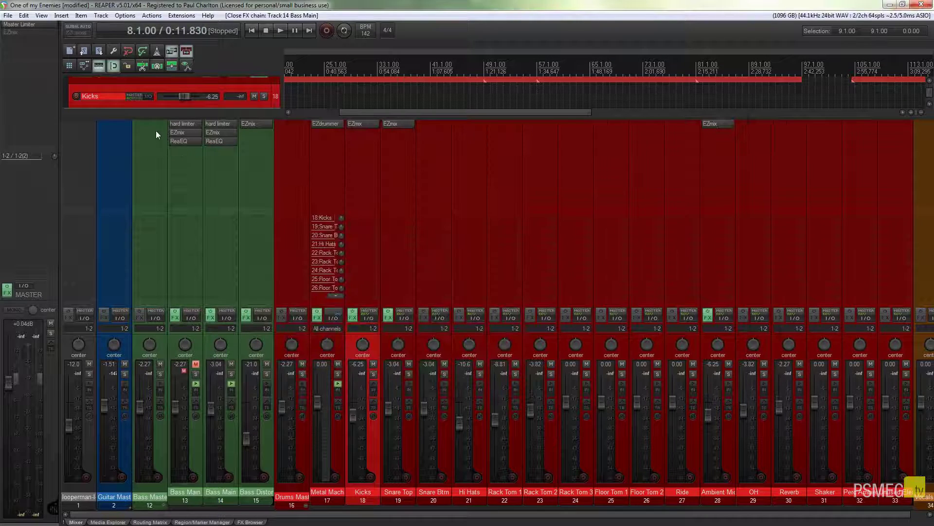
Paste the three copied effects into Bass Master's empty FX chain
{"action": "left_click", "coordinate": [139, 317]}
{"action": "right_click", "coordinate": [55, 84]}
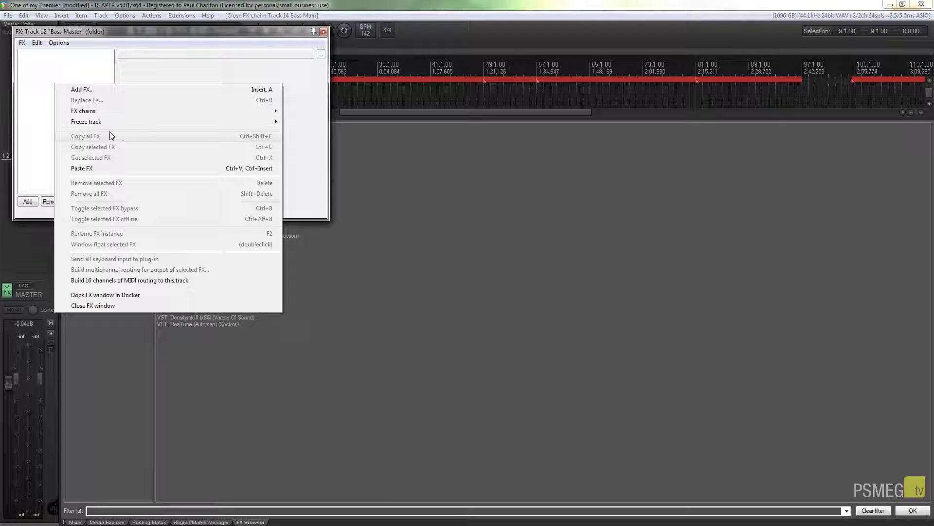
{"action": "left_click", "coordinate": [87, 169]}
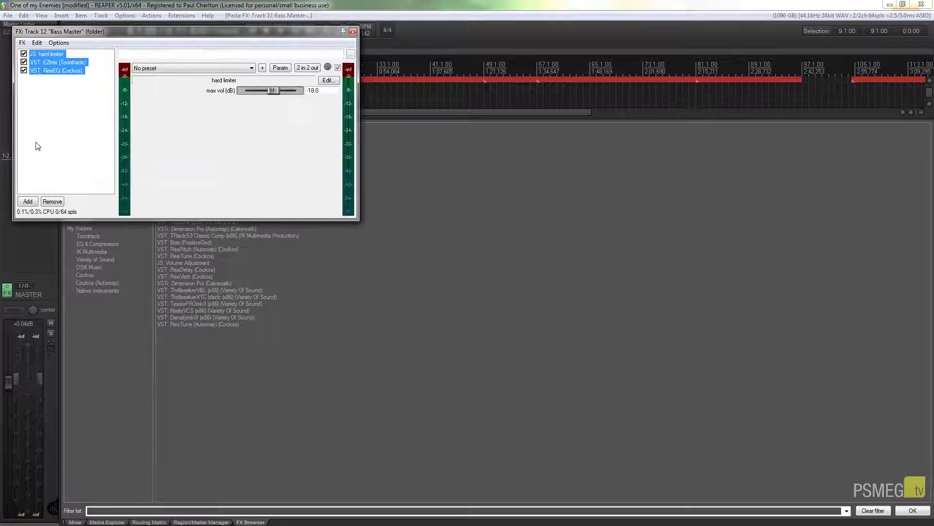
{"action": "left_click", "coordinate": [353, 31]}
Return to the mixer and reopen Bass Master's FX chain to check the pasted effects
{"action": "left_click", "coordinate": [76, 522]}
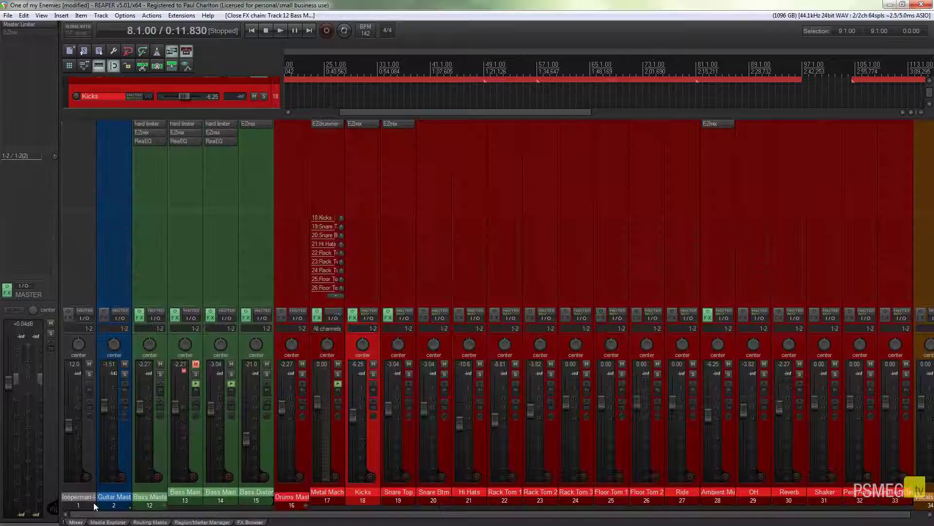
{"action": "left_click", "coordinate": [161, 302]}
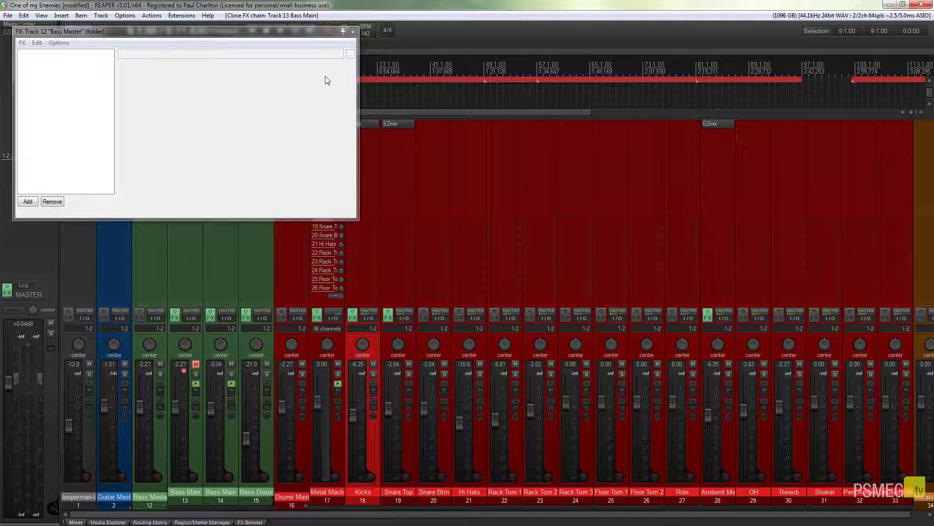
{"action": "left_click", "coordinate": [354, 31]}
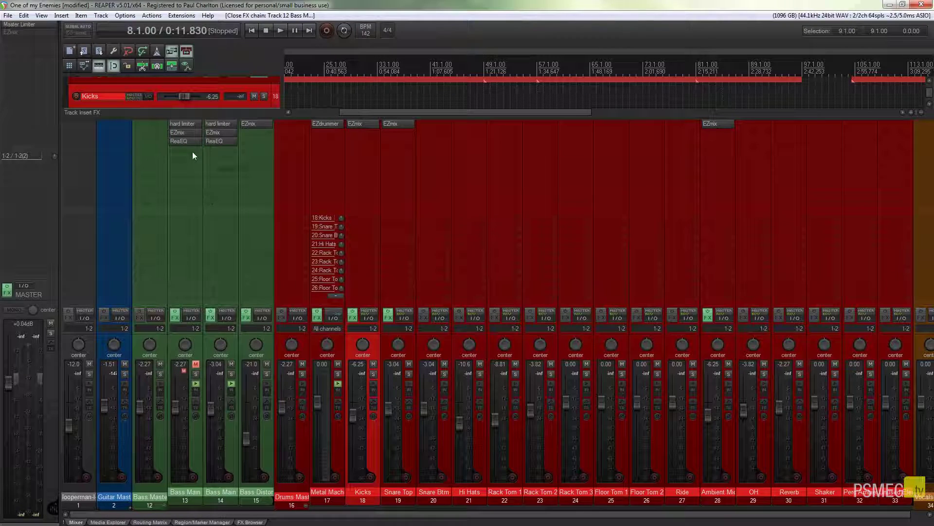
Save Bass Main's hard limiter, EZmix and ReaEQ as the FX chain file 'Test Bass'
{"action": "left_click", "coordinate": [214, 316]}
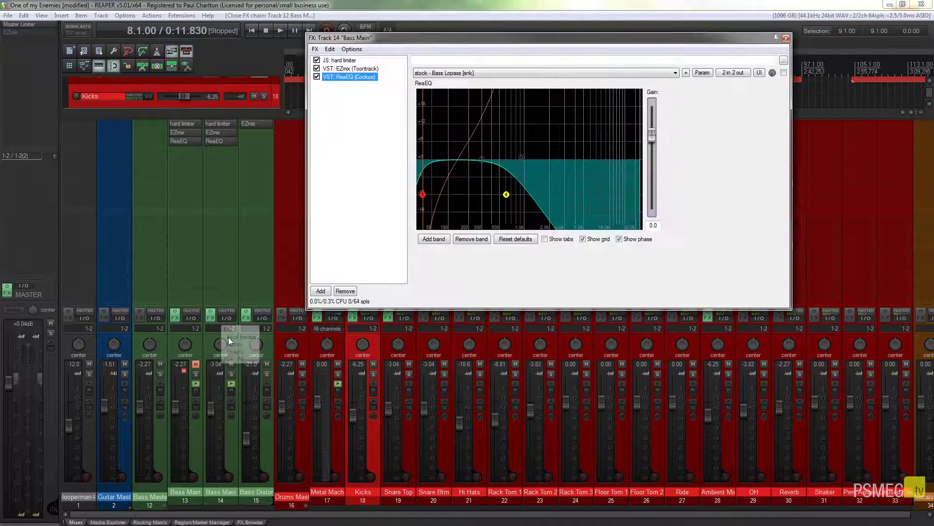
{"action": "left_click_drag", "start_coordinate": [602, 42], "coordinate": [546, 111]}
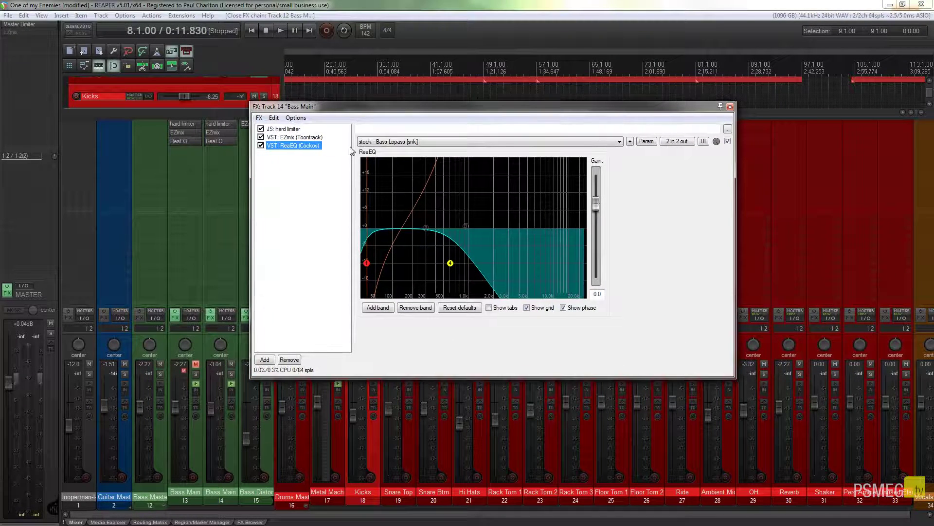
{"action": "right_click", "coordinate": [291, 196]}
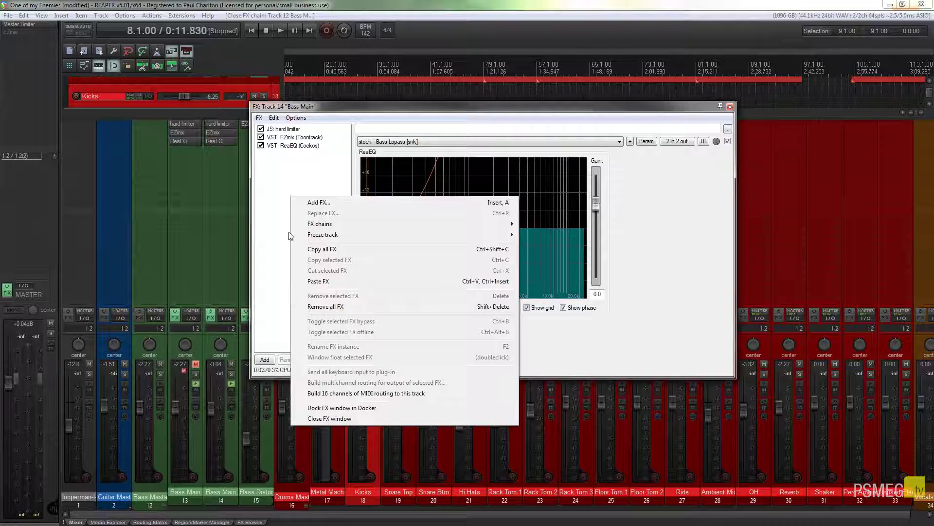
{"action": "mouse_move", "coordinate": [325, 228]}
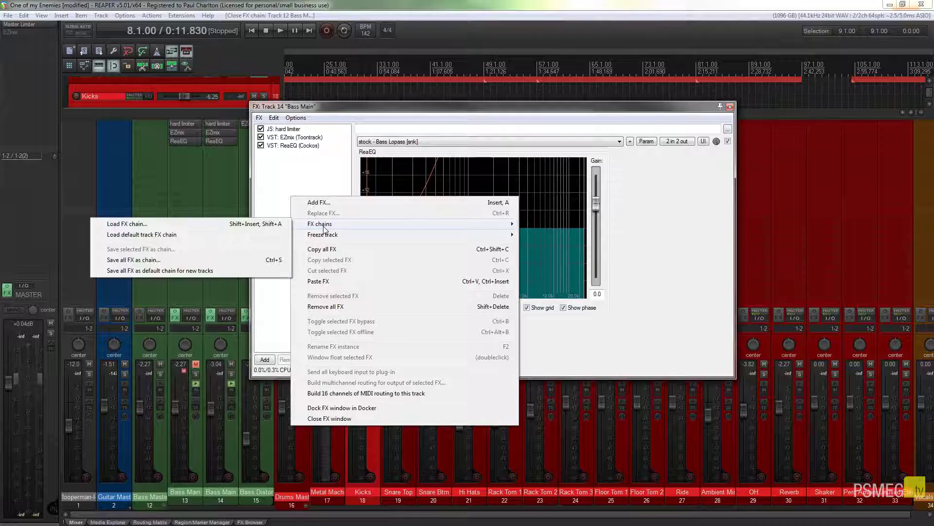
{"action": "left_click", "coordinate": [159, 260]}
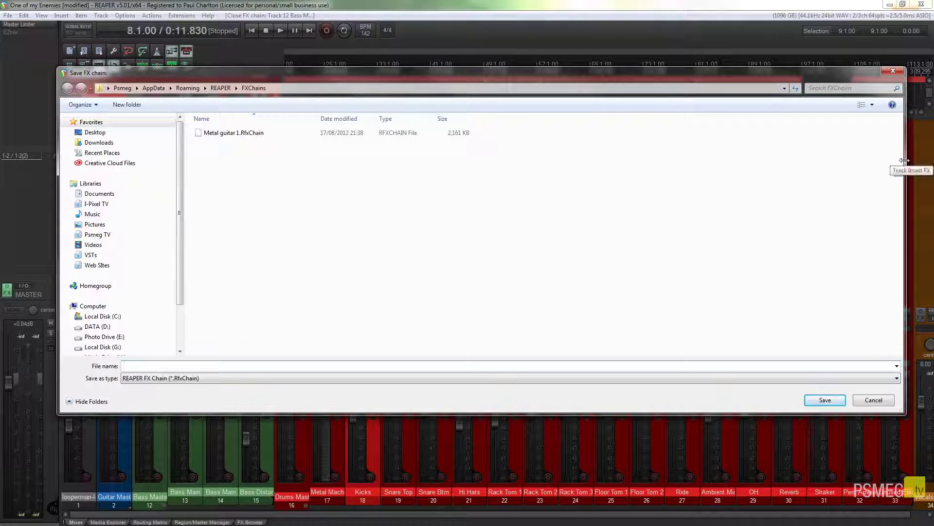
{"action": "left_click_drag", "start_coordinate": [861, 164], "coordinate": [778, 166]}
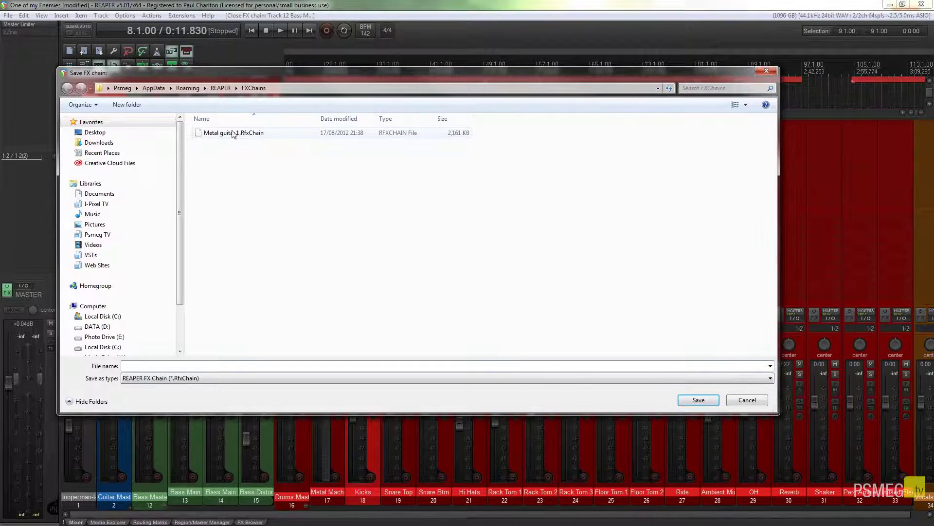
{"action": "left_click_drag", "start_coordinate": [300, 71], "coordinate": [438, 173]}
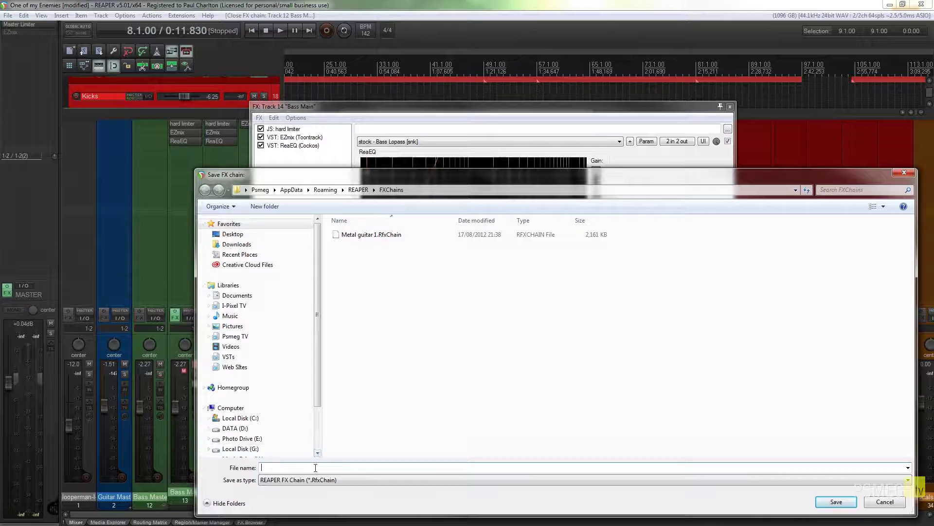
{"action": "type", "text": "Test Bass"}
{"action": "left_click", "coordinate": [836, 501]}
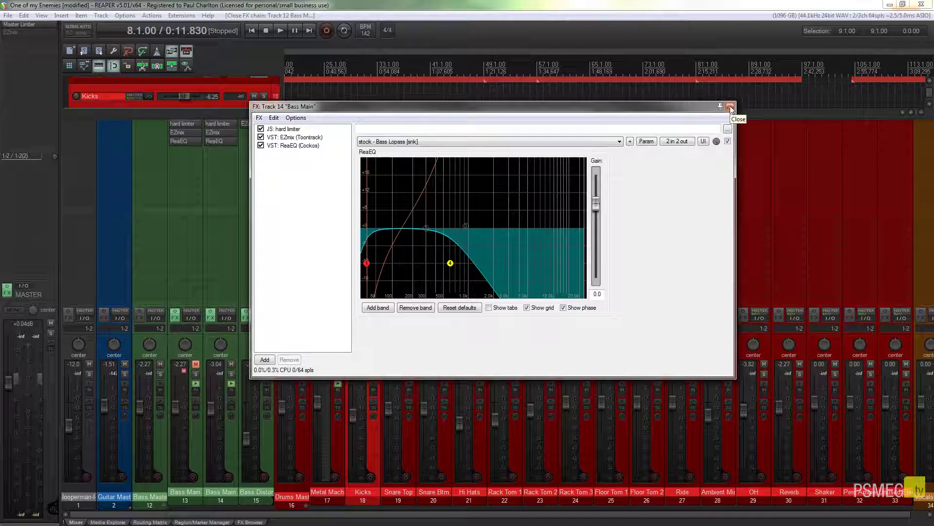
{"action": "left_click", "coordinate": [730, 107]}
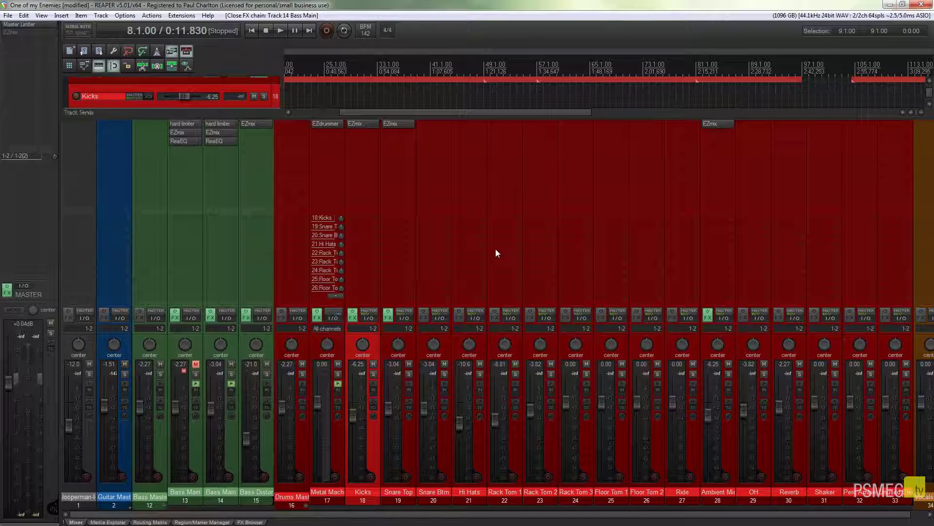
Cancel loading an FX chain onto Bass Master and close its still-empty FX window
{"action": "left_click", "coordinate": [142, 319]}
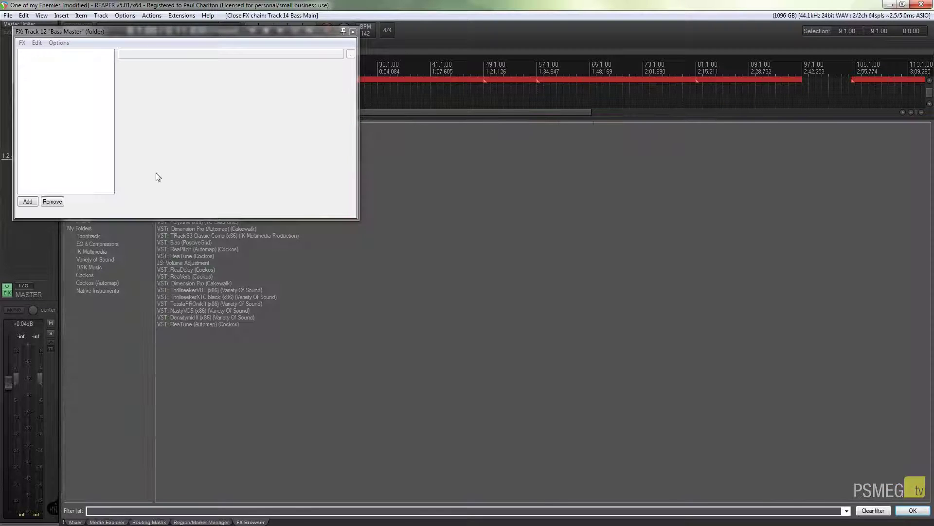
{"action": "right_click", "coordinate": [253, 152]}
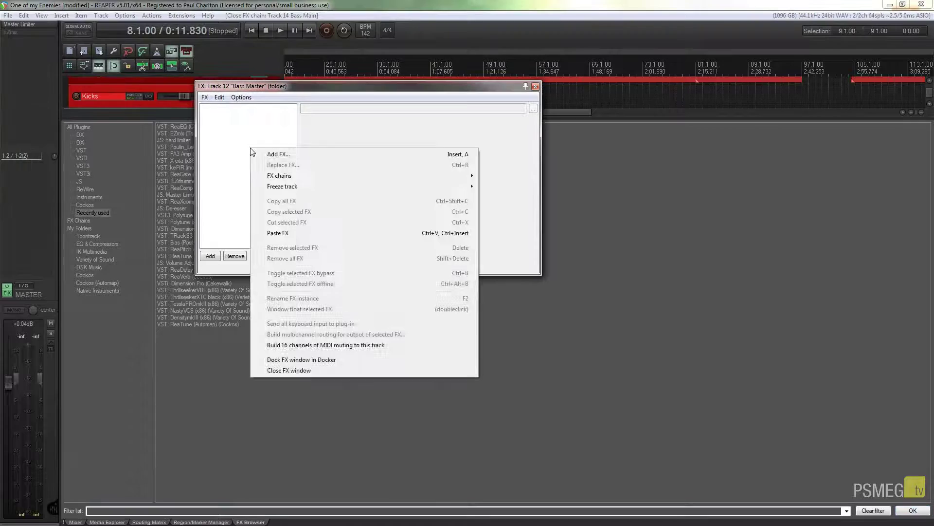
{"action": "mouse_move", "coordinate": [273, 176]}
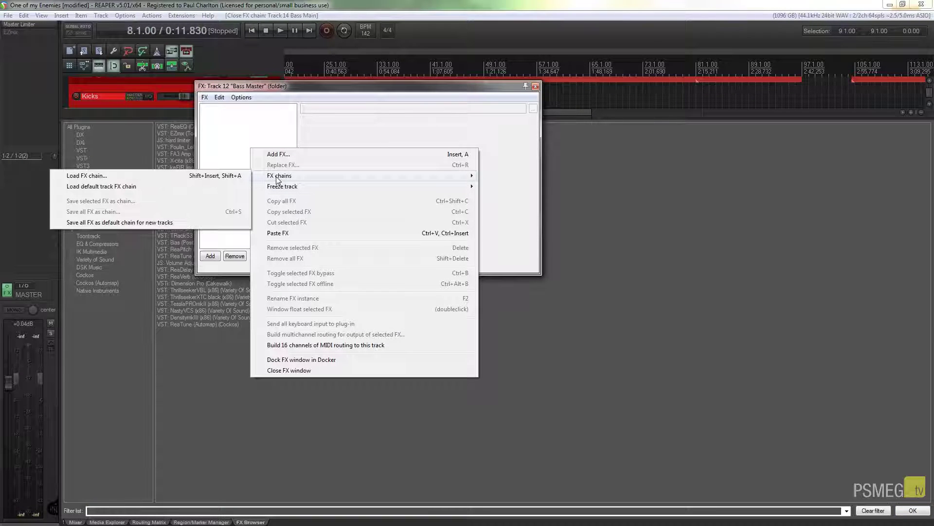
{"action": "left_click", "coordinate": [174, 176]}
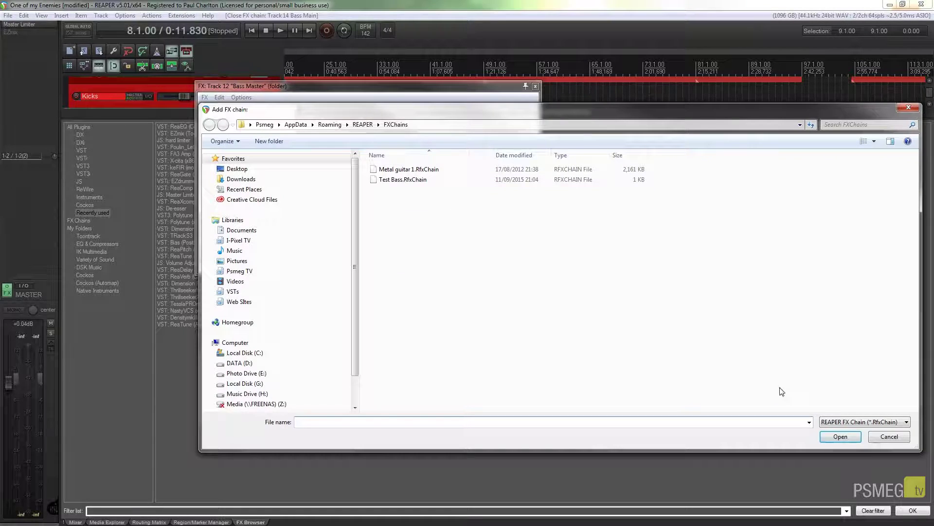
{"action": "left_click", "coordinate": [889, 436]}
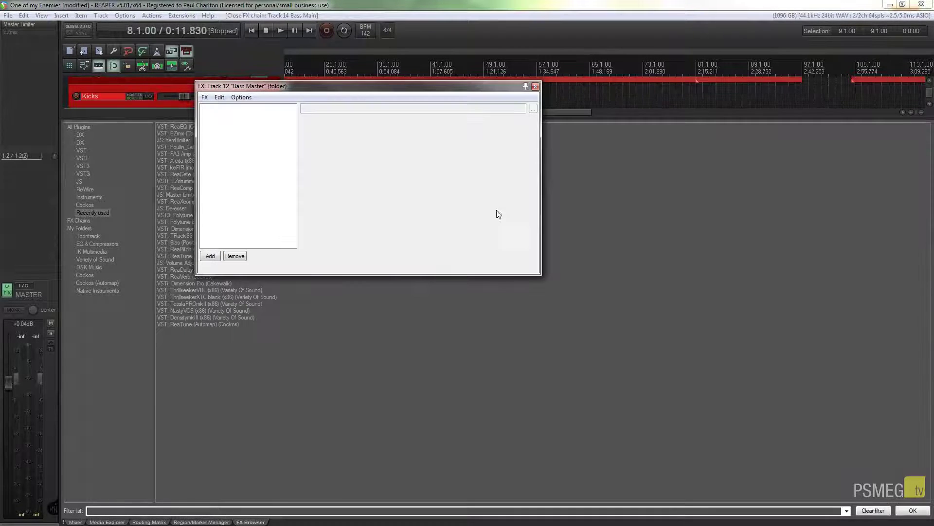
{"action": "left_click", "coordinate": [535, 86]}
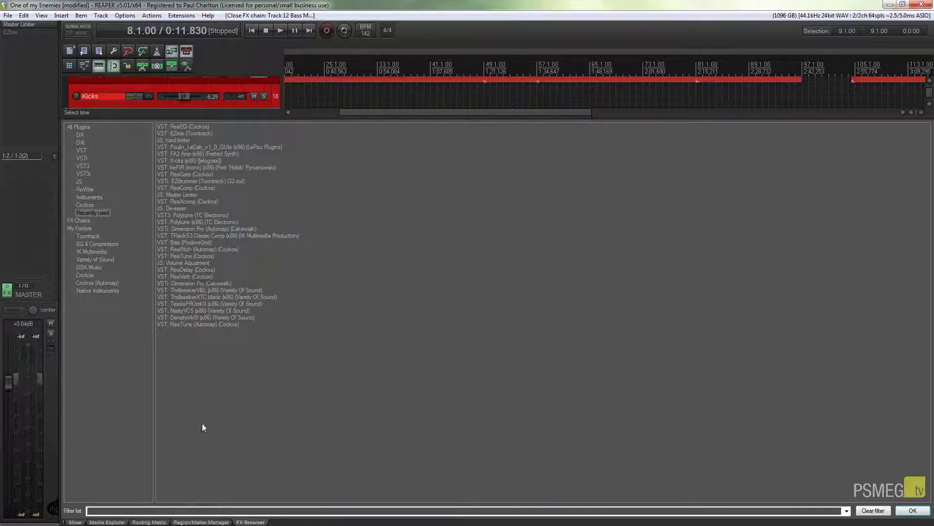
Add the 'Test Bass' chain to Bass Master's mixer FX slot, giving it limiter, EZmix and ReaEQ
{"action": "left_click", "coordinate": [77, 521]}
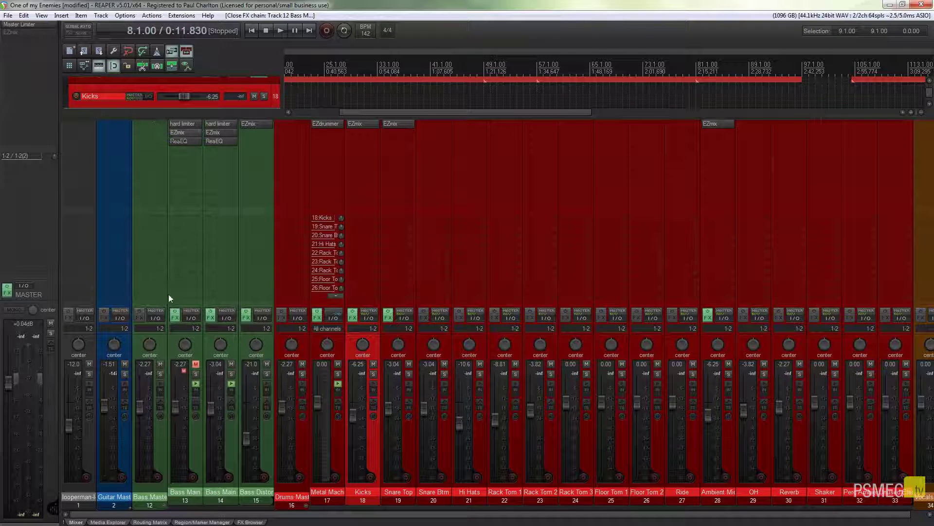
{"action": "right_click", "coordinate": [147, 127]}
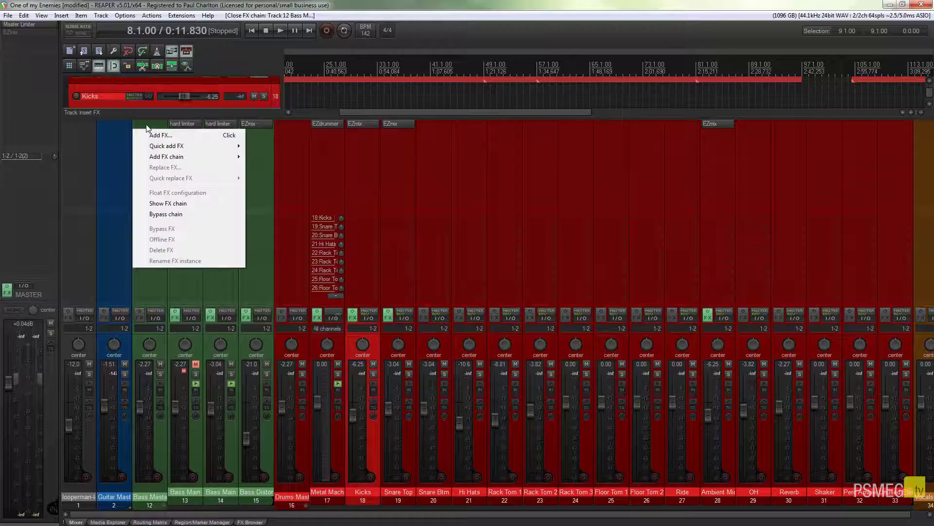
{"action": "mouse_move", "coordinate": [160, 156]}
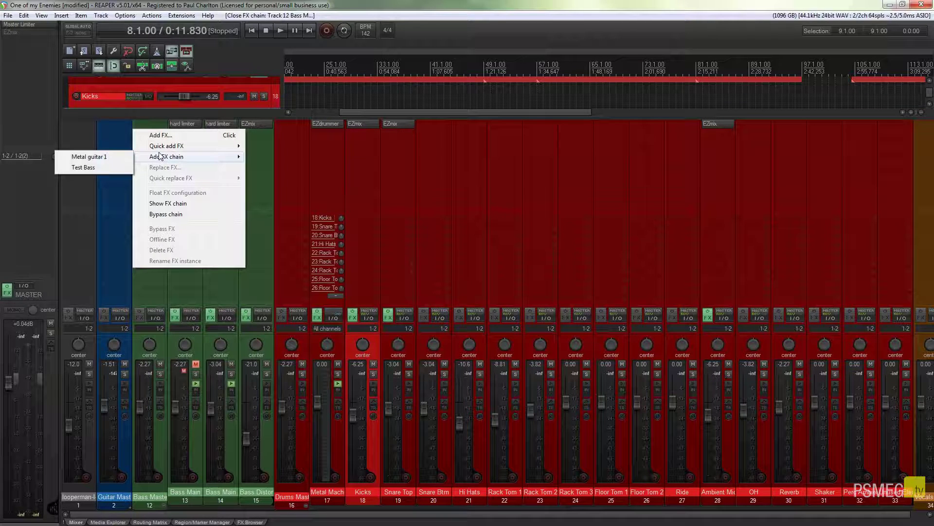
{"action": "left_click", "coordinate": [95, 167]}
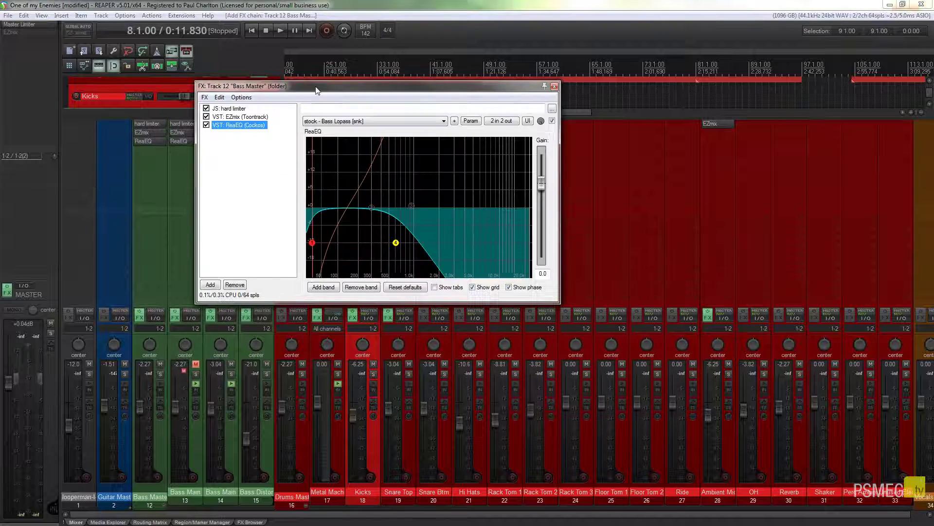
{"action": "left_click_drag", "start_coordinate": [323, 87], "coordinate": [361, 72]}
{"action": "key", "text": "ctrl+a"}
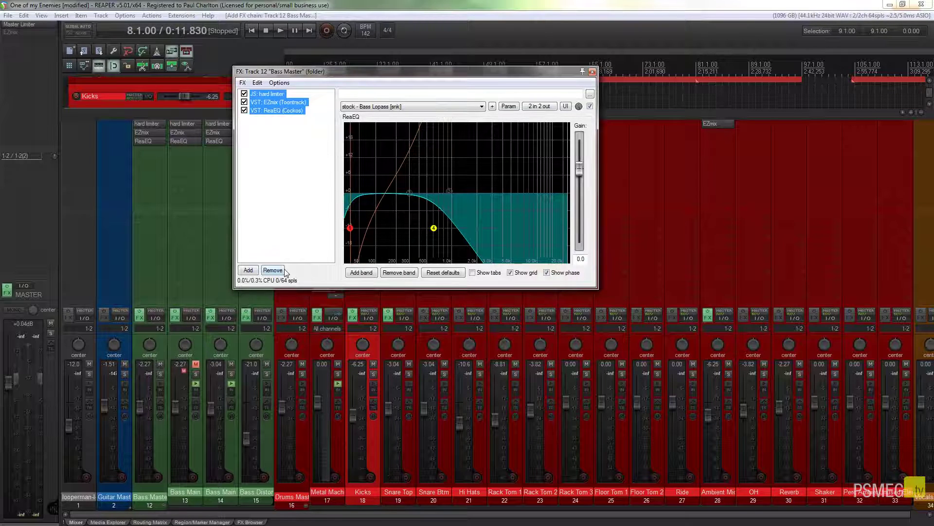
{"action": "left_click", "coordinate": [592, 72]}
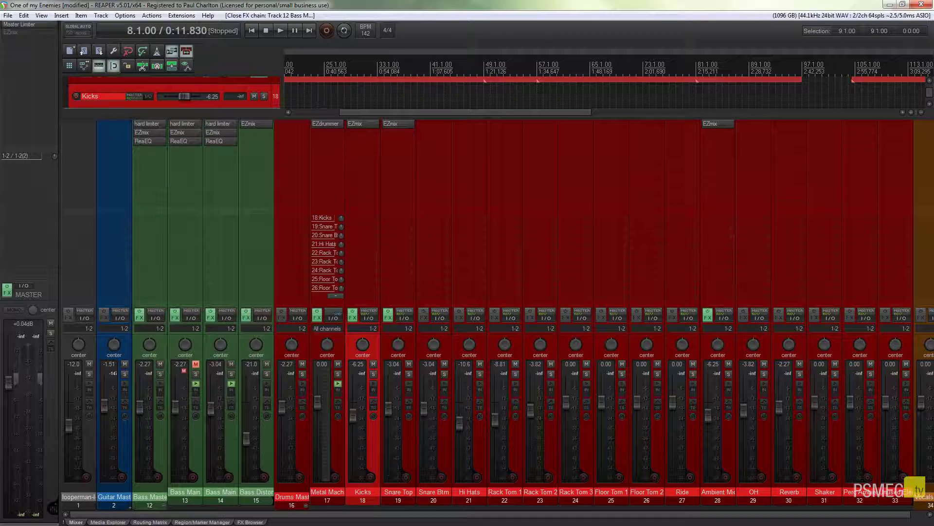
Open and close Bass Distorted's FX window, then open Bass Main's FX chain and reposition it
{"action": "left_click", "coordinate": [439, 14]}
{"action": "left_click", "coordinate": [248, 316]}
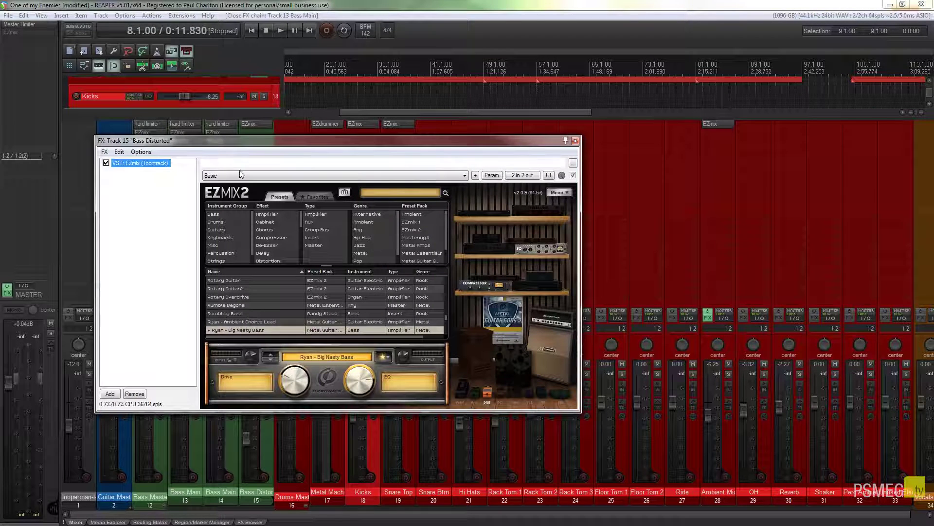
{"action": "left_click_drag", "start_coordinate": [271, 138], "coordinate": [297, 128]}
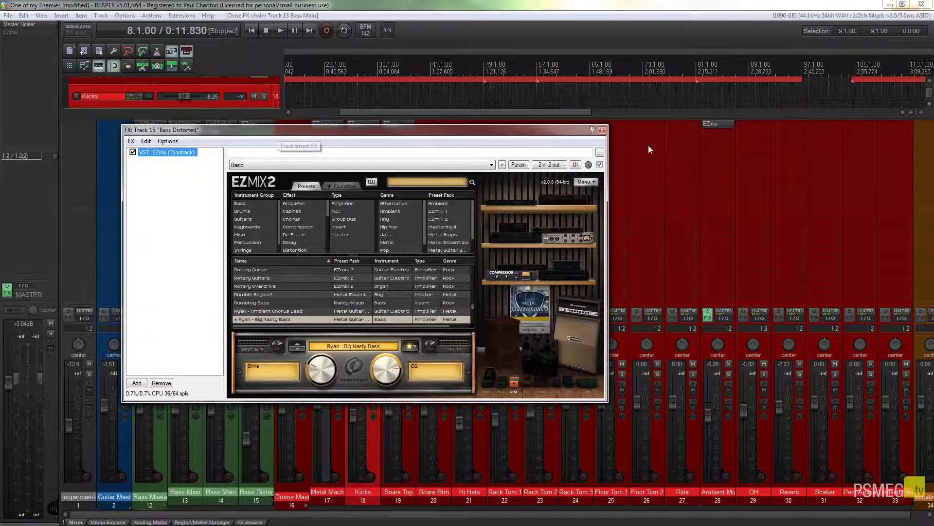
{"action": "left_click", "coordinate": [601, 130]}
{"action": "left_click", "coordinate": [211, 317]}
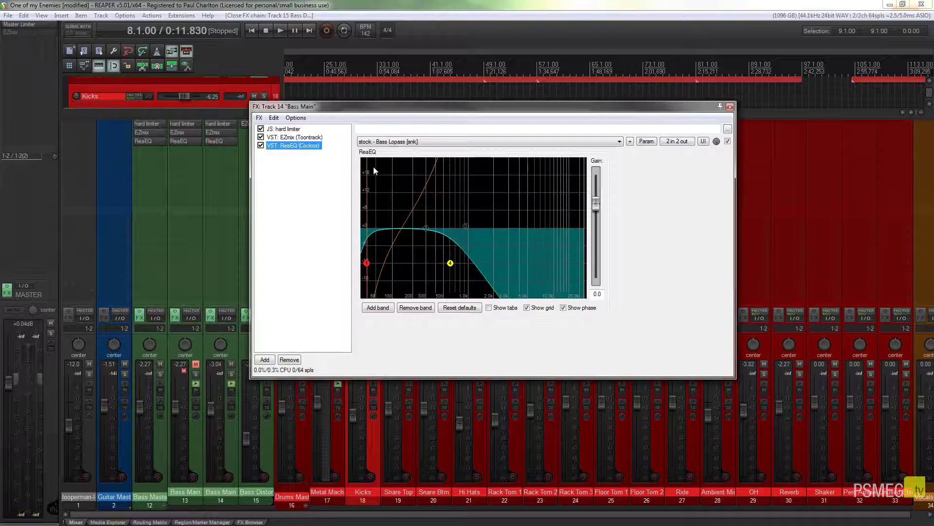
{"action": "left_click_drag", "start_coordinate": [416, 110], "coordinate": [421, 88]}
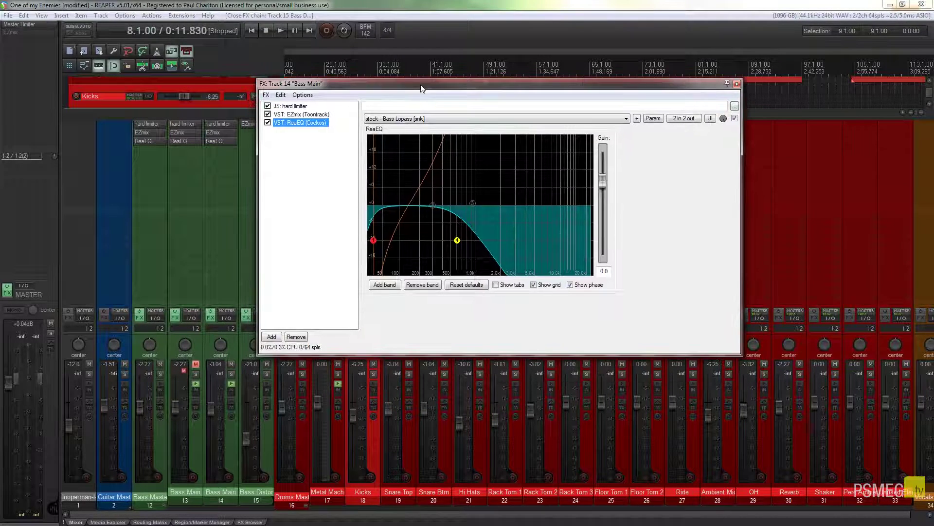
{"action": "right_click", "coordinate": [294, 156]}
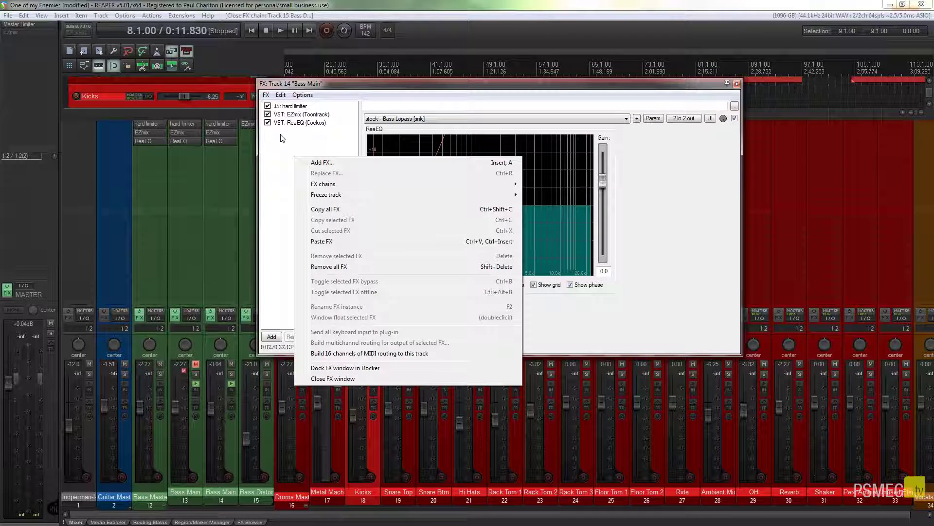
{"action": "mouse_move", "coordinate": [322, 185]}
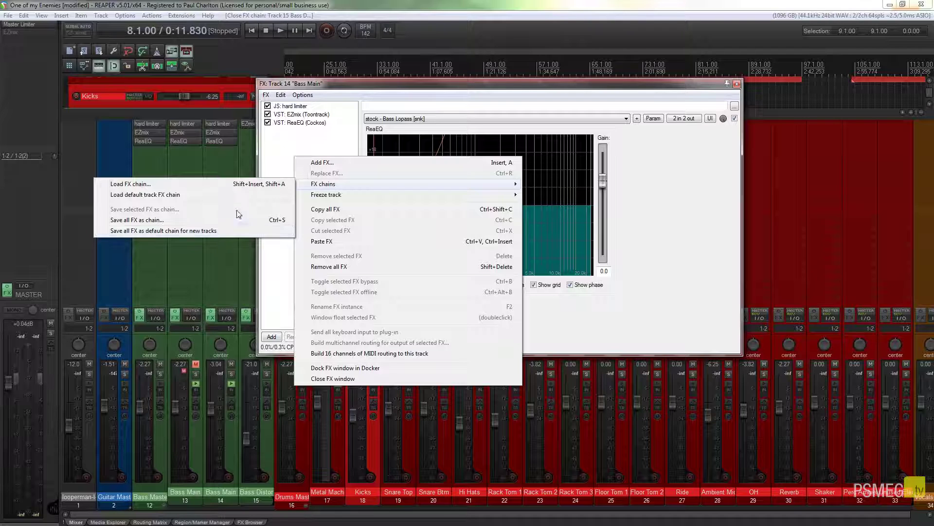
{"action": "left_click", "coordinate": [289, 152]}
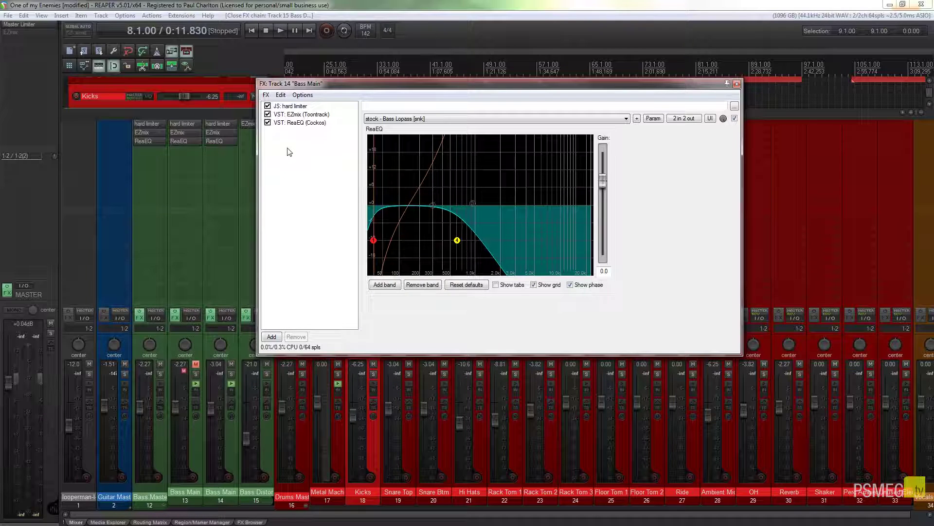